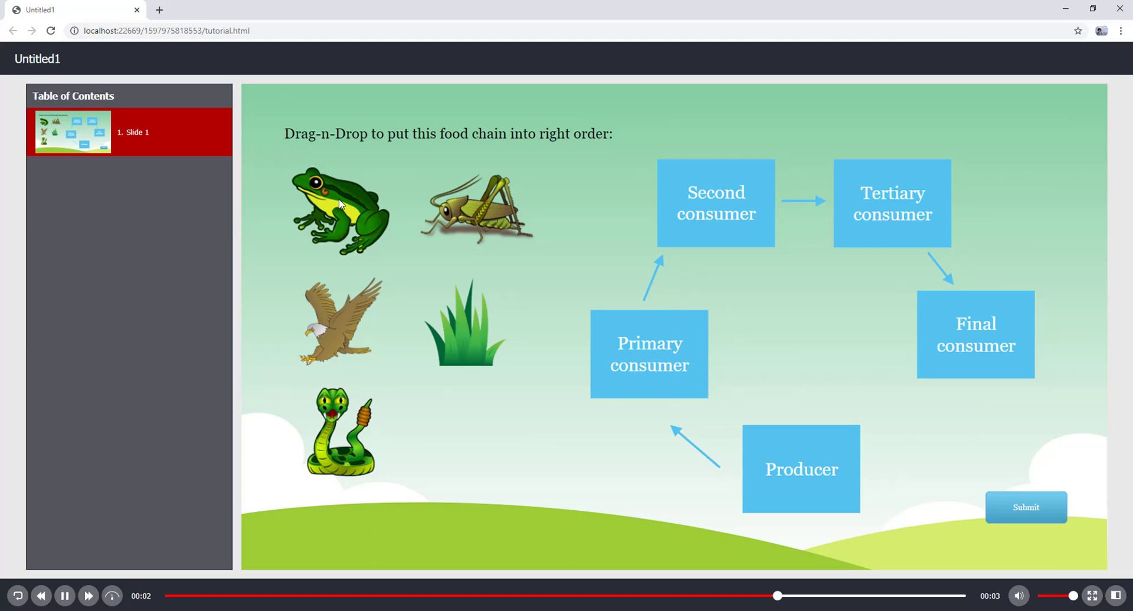
Drop the frog, grasshopper, grass, eagle and snake onto consumer and Producer boxes, then submit
{"action": "left_click_drag", "start_coordinate": [340, 204], "coordinate": [705, 212]}
{"action": "mouse_move", "coordinate": [508, 221]}
{"action": "left_mouse_down"}
{"action": "mouse_move", "coordinate": [674, 235]}
{"action": "mouse_move", "coordinate": [870, 219]}
{"action": "left_mouse_up"}
{"action": "left_click_drag", "start_coordinate": [469, 340], "coordinate": [776, 469]}
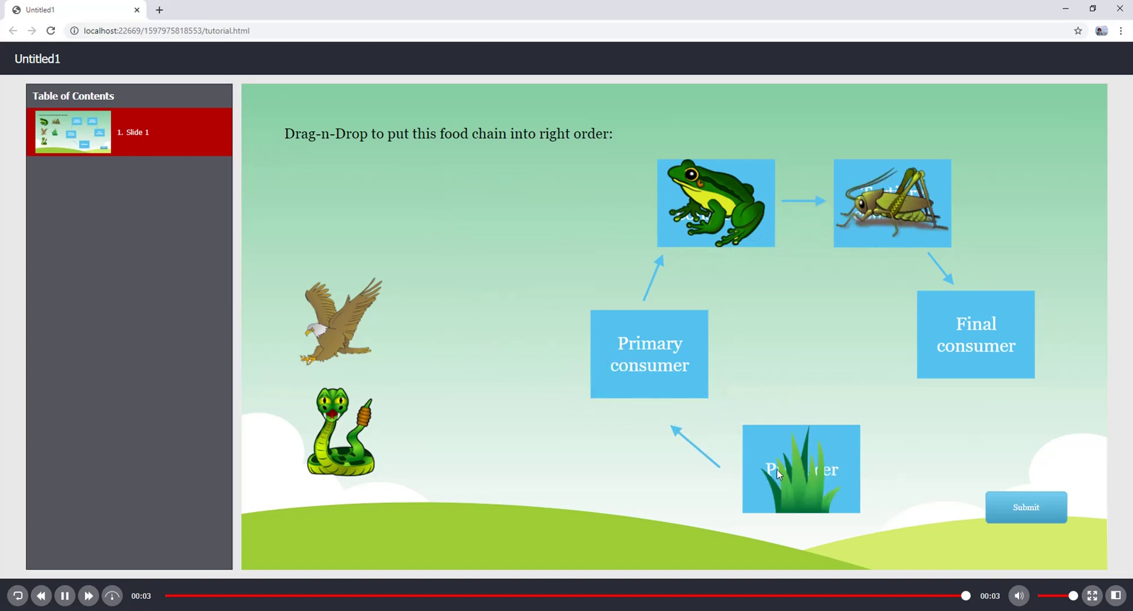
{"action": "left_click_drag", "start_coordinate": [360, 331], "coordinate": [996, 342]}
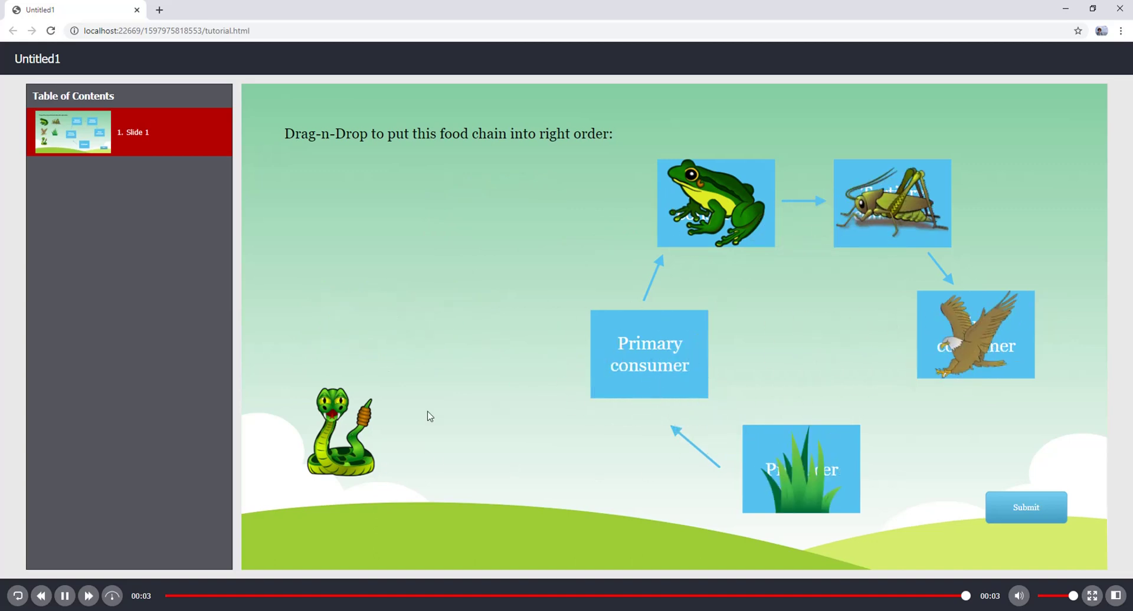
{"action": "left_click_drag", "start_coordinate": [370, 443], "coordinate": [647, 373]}
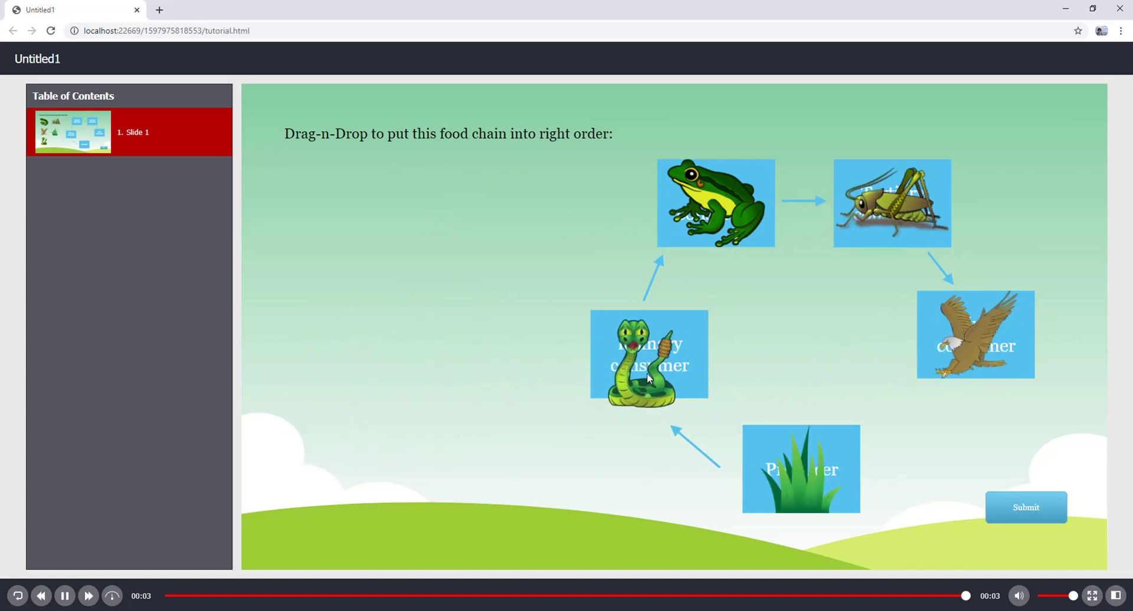
{"action": "left_click", "coordinate": [1025, 515]}
After Incorrect, move the grasshopper to Primary consumer and the snake to Tertiary consumer
{"action": "left_click", "coordinate": [678, 387]}
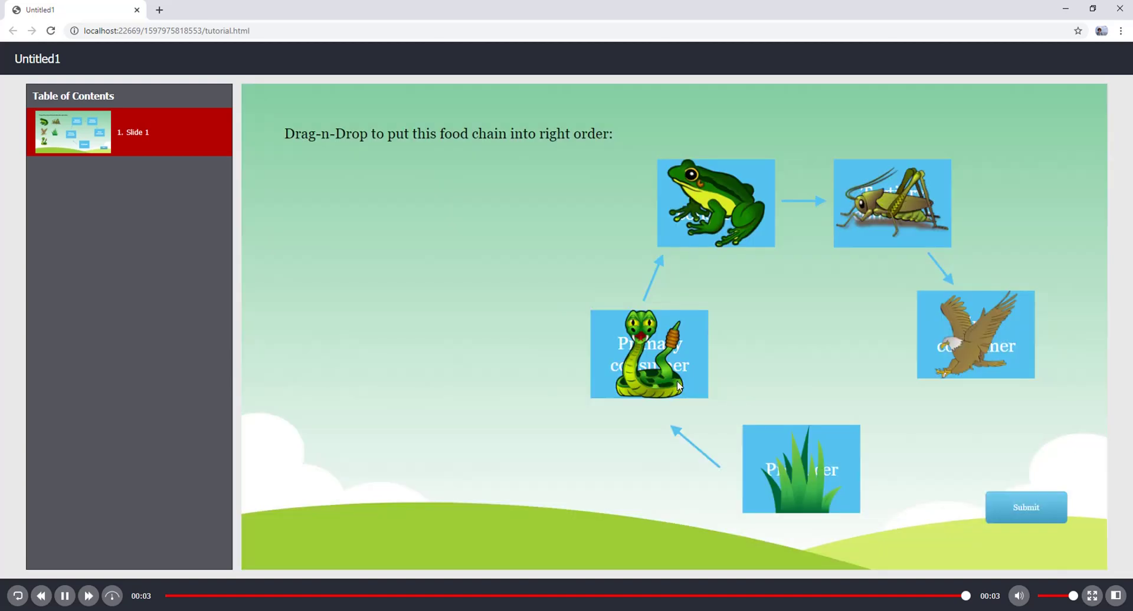
{"action": "left_click_drag", "start_coordinate": [663, 370], "coordinate": [348, 446]}
{"action": "left_click_drag", "start_coordinate": [876, 209], "coordinate": [633, 359]}
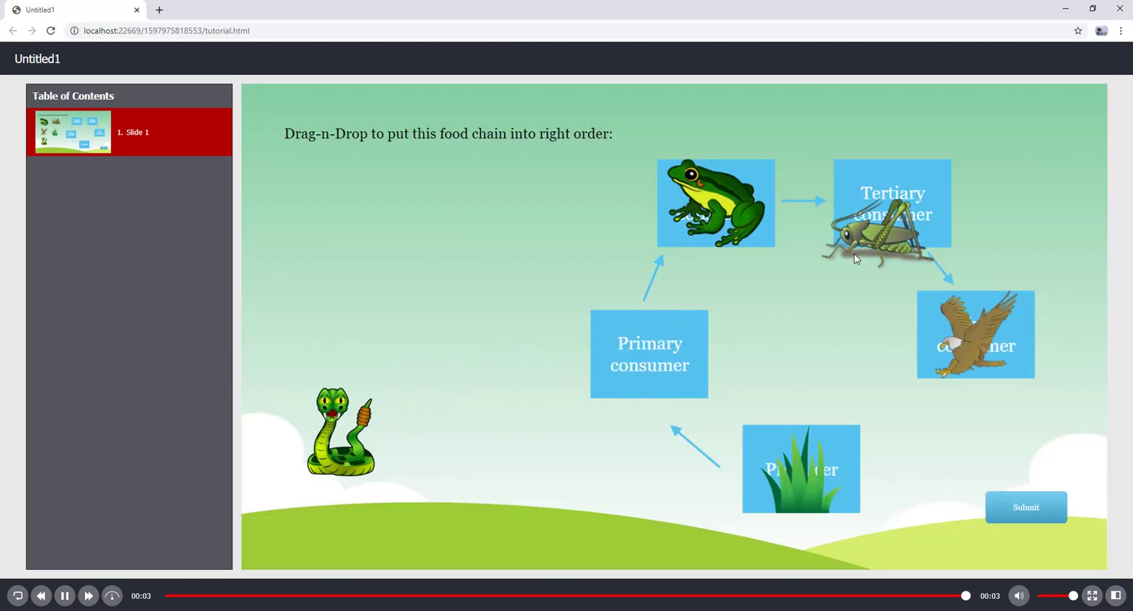
{"action": "left_click_drag", "start_coordinate": [343, 434], "coordinate": [889, 227]}
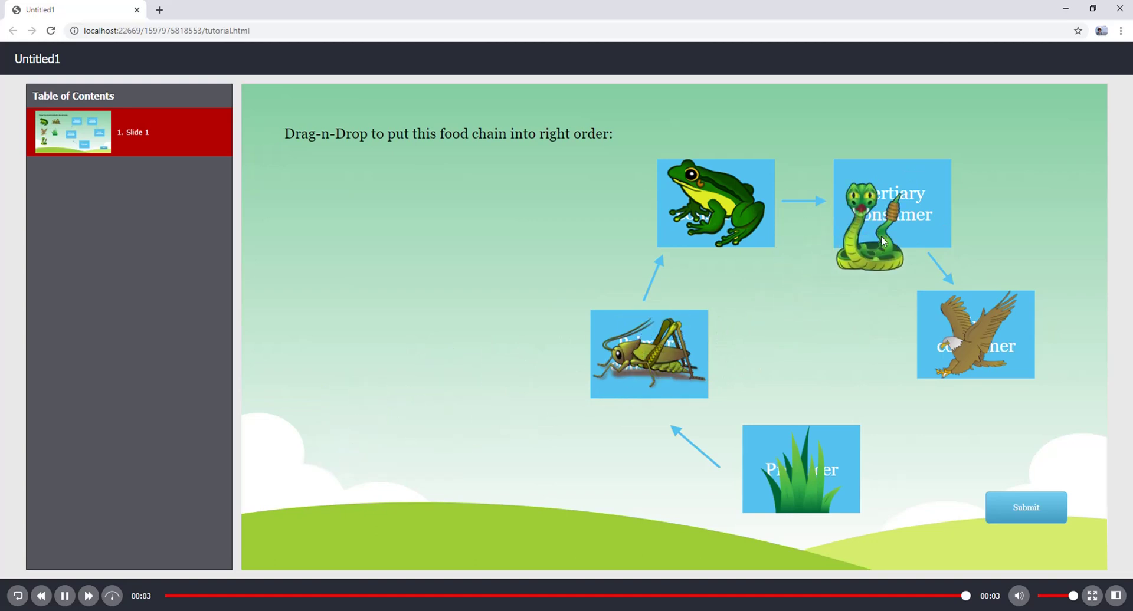
Submit the corrected food-chain answer
{"action": "left_click", "coordinate": [1013, 512]}
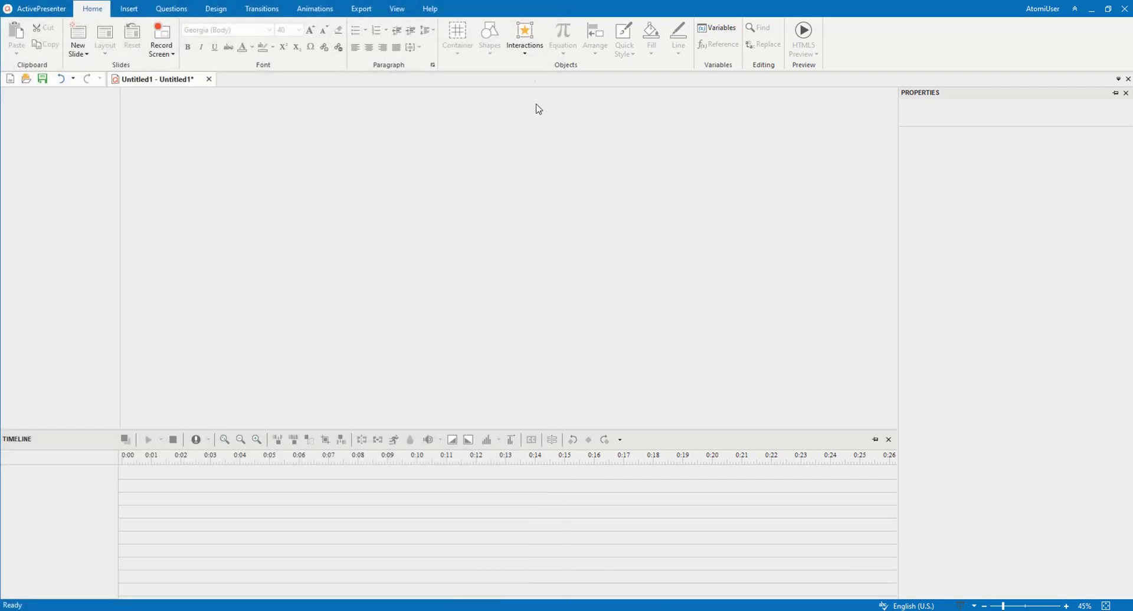
Insert a Drag-n-Drop question slide from the Interactions Questions list
{"action": "left_click", "coordinate": [526, 47]}
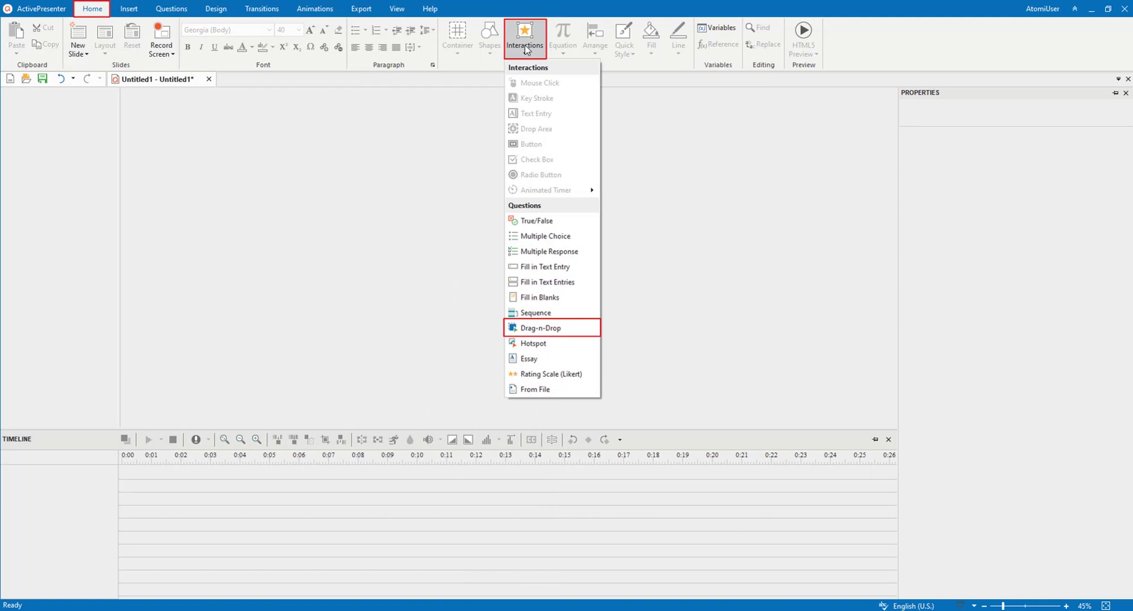
{"action": "left_click", "coordinate": [171, 8]}
{"action": "left_click", "coordinate": [261, 46]}
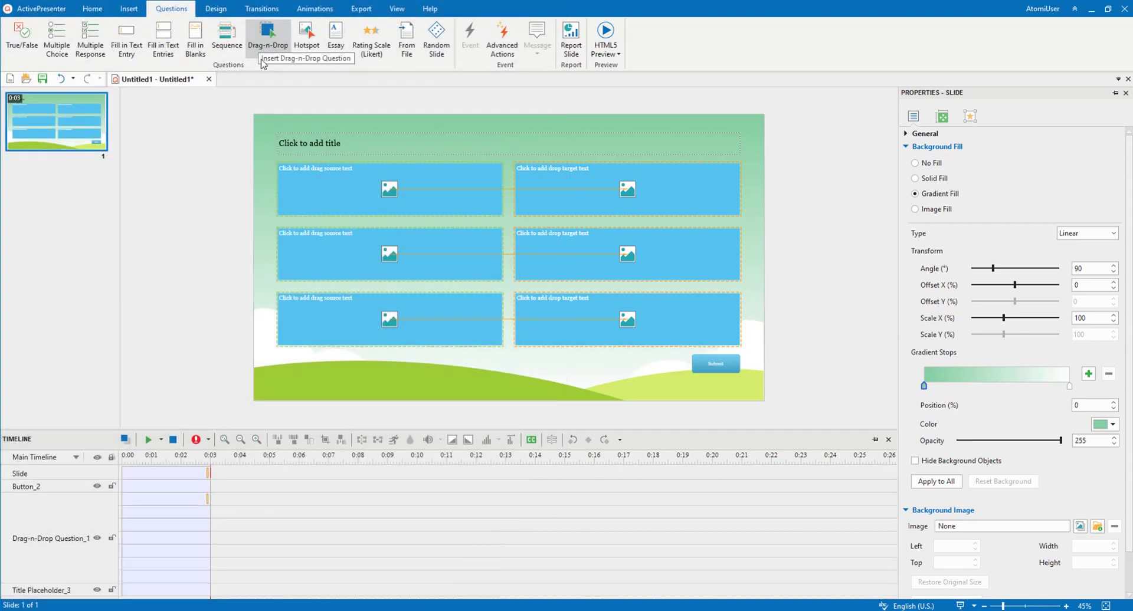
Title the slide 'Drag-n-Drop to put this food chain into right order:', narrow the question and add a pair
{"action": "left_click", "coordinate": [303, 142]}
{"action": "type", "text": "Drop "}
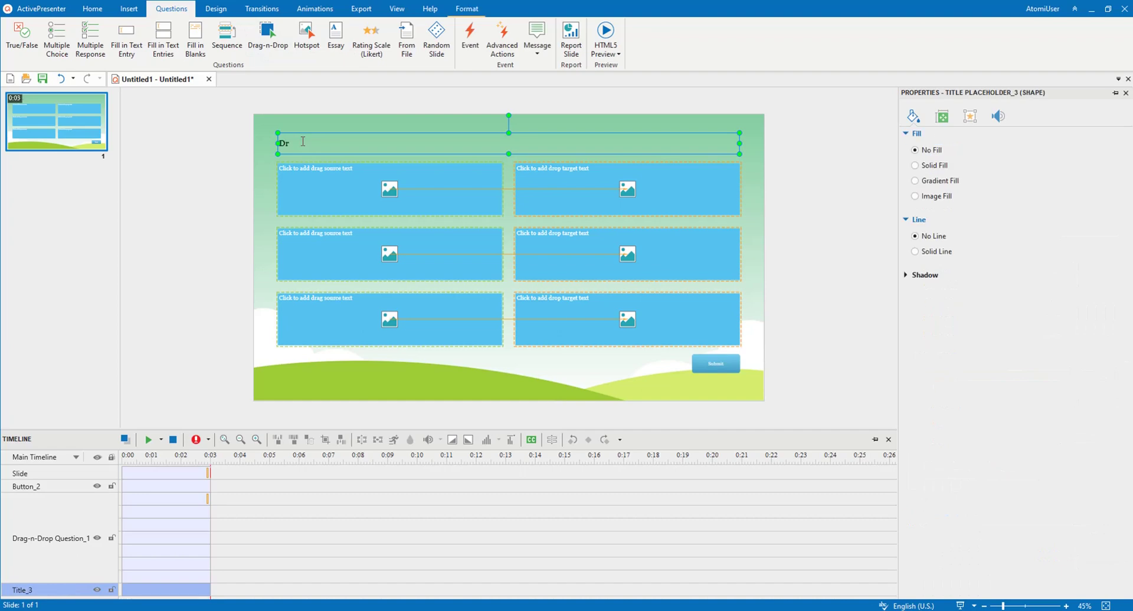
{"action": "type", "text": "to put this food chain into right order:"}
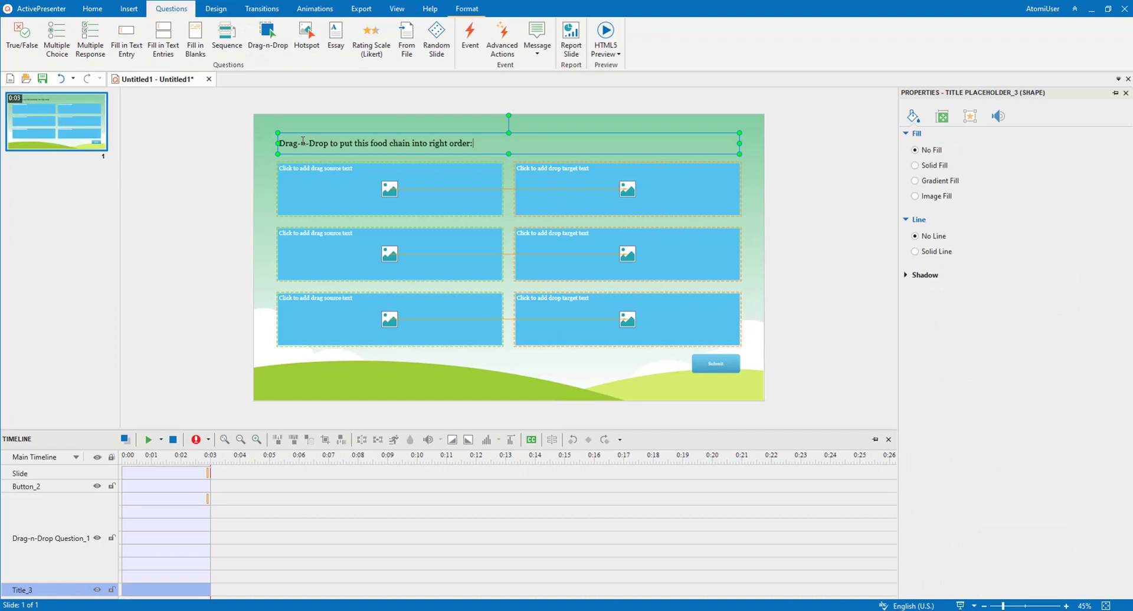
{"action": "left_click", "coordinate": [305, 170]}
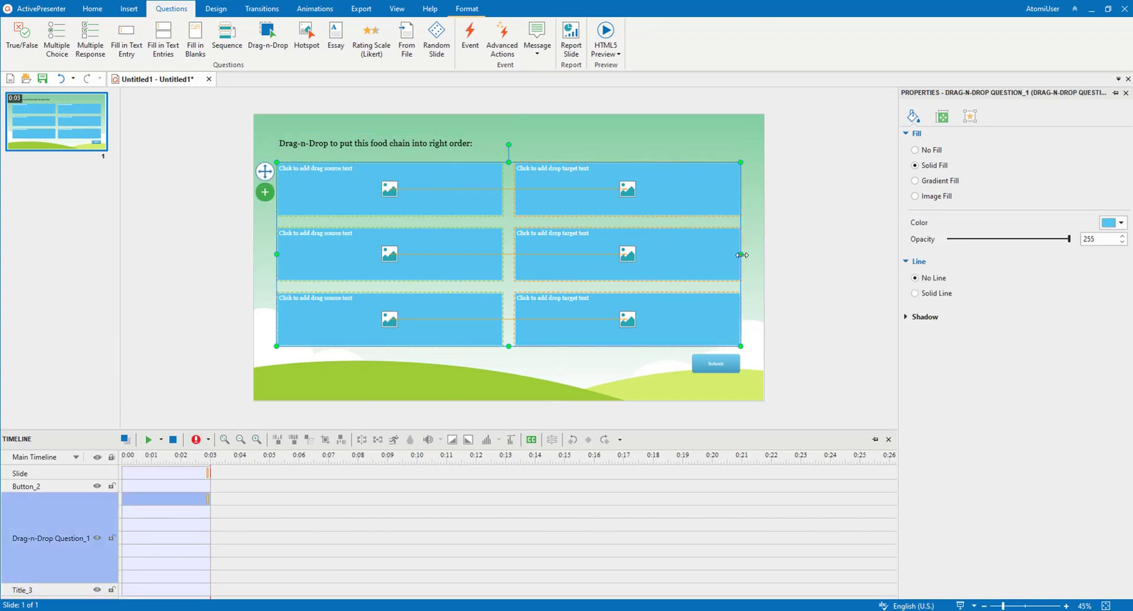
{"action": "left_click_drag", "start_coordinate": [740, 254], "coordinate": [420, 256]}
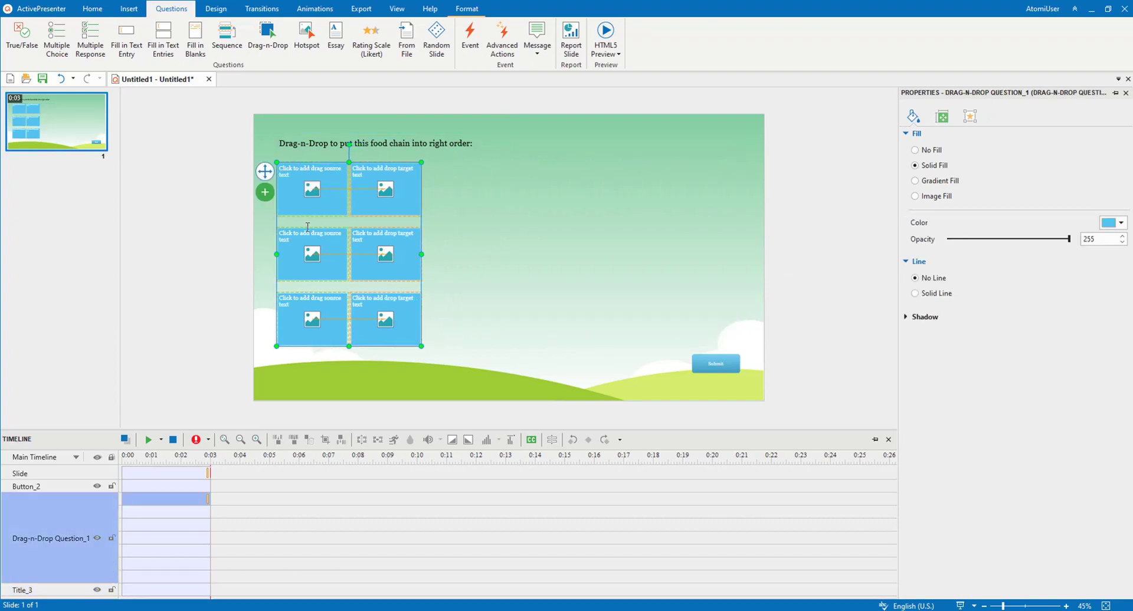
{"action": "mouse_move", "coordinate": [365, 308]}
{"action": "left_mouse_down"}
{"action": "mouse_move", "coordinate": [519, 174]}
{"action": "mouse_move", "coordinate": [470, 257]}
{"action": "left_mouse_up"}
{"action": "left_click", "coordinate": [267, 193]}
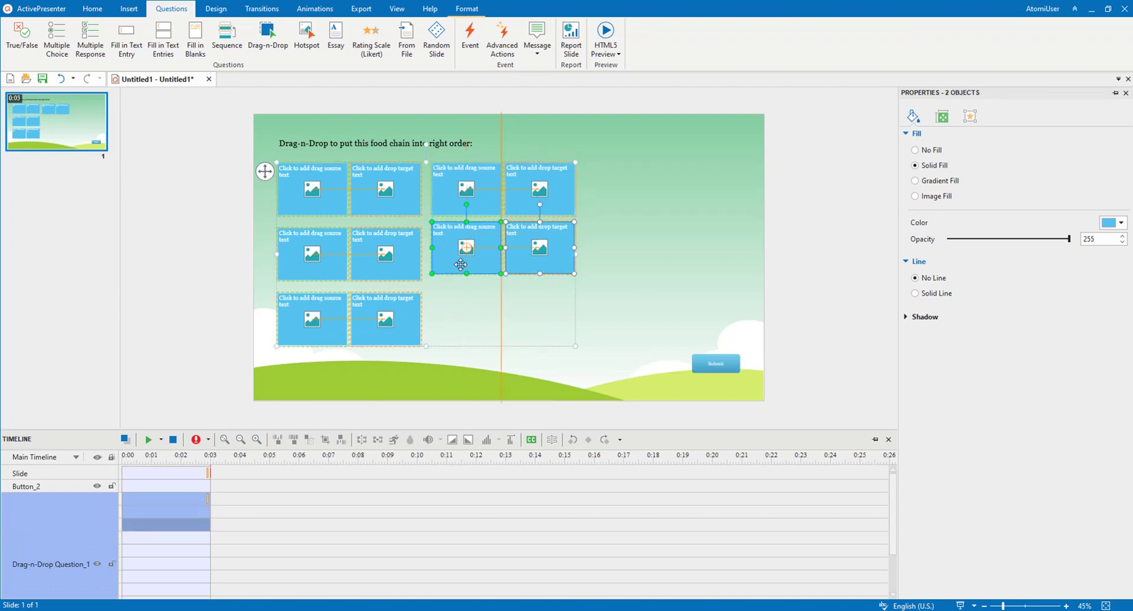
Fill the first drag source with the frog picture from file
{"action": "left_click", "coordinate": [314, 189]}
{"action": "left_click", "coordinate": [328, 204]}
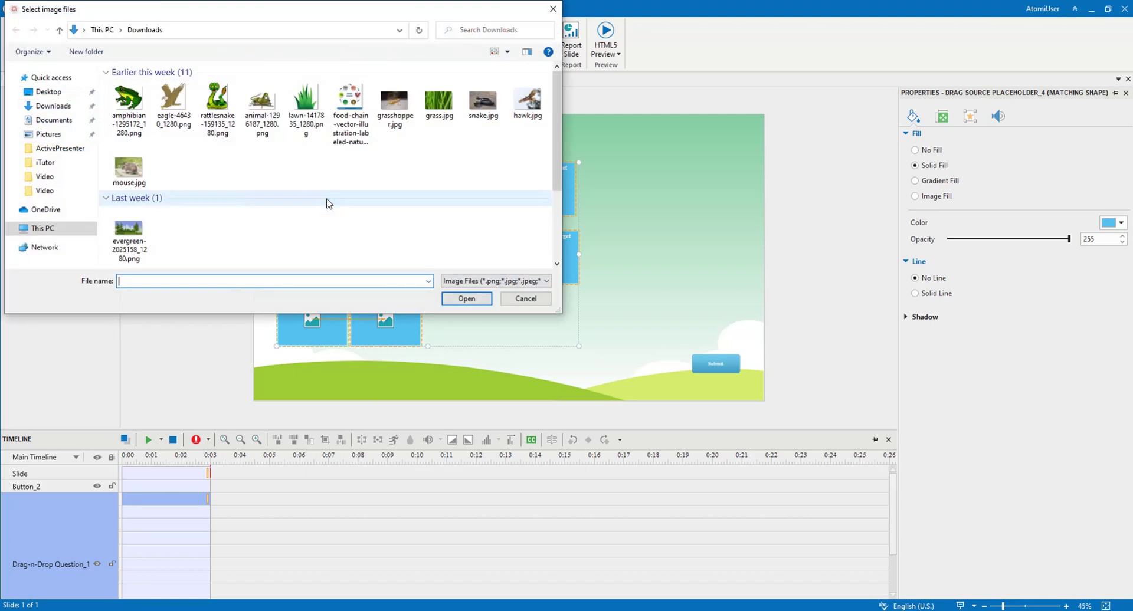
{"action": "double_click", "coordinate": [135, 115]}
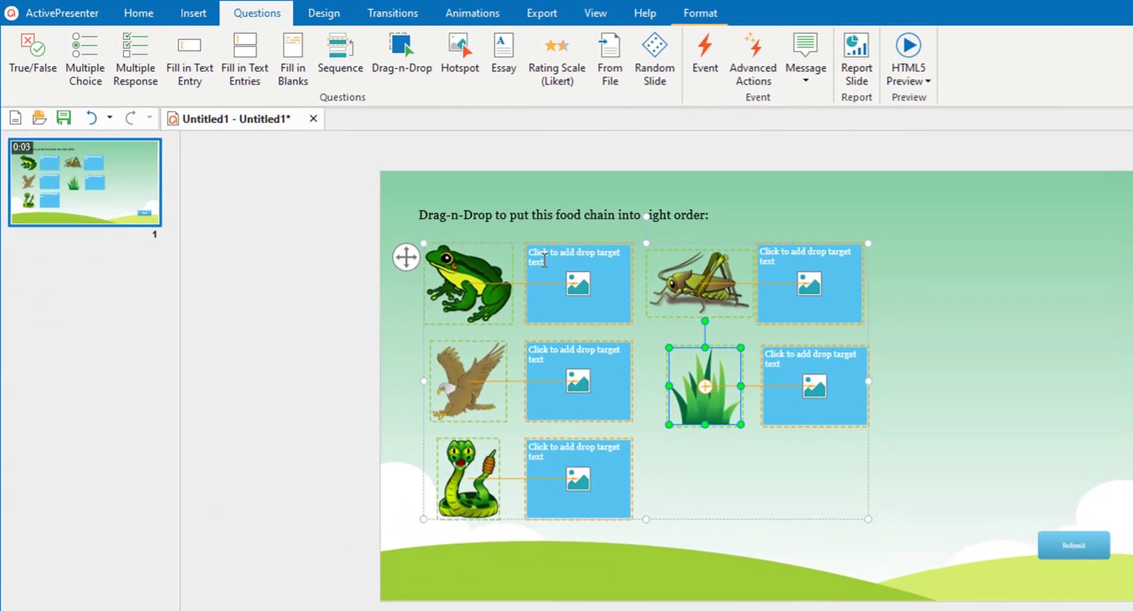
Label the frog's target 'Second consumer' at font size 40, centred horizontally and vertically
{"action": "left_click", "coordinate": [363, 174]}
{"action": "type", "text": "Second"}
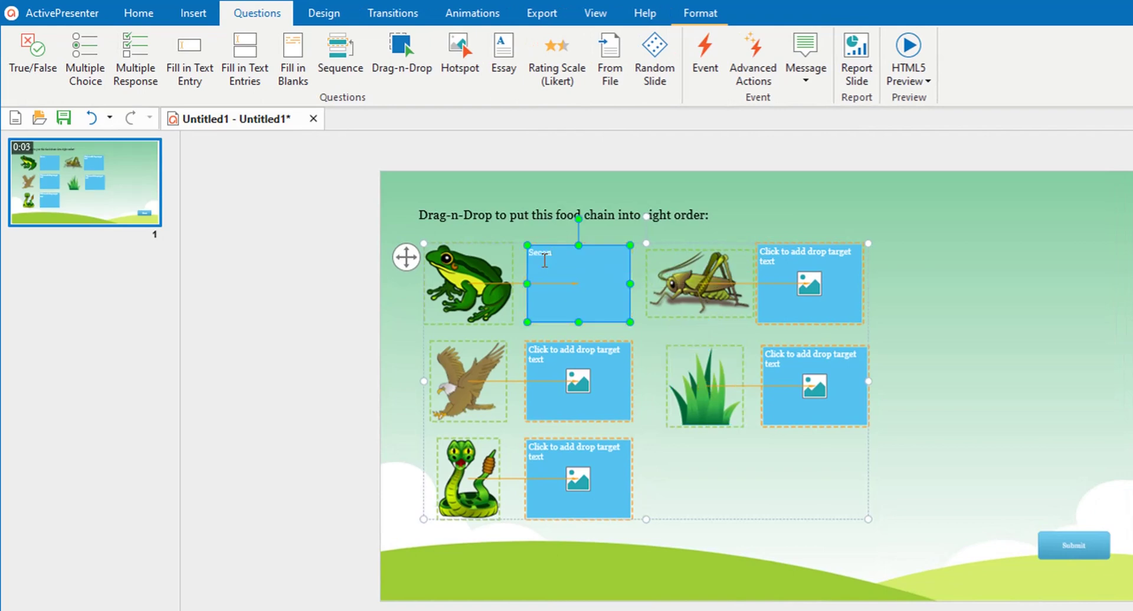
{"action": "type", "text": " consumer"}
{"action": "left_click_drag", "start_coordinate": [598, 257], "coordinate": [529, 253]}
{"action": "left_click", "coordinate": [138, 13]}
{"action": "left_click", "coordinate": [449, 45]}
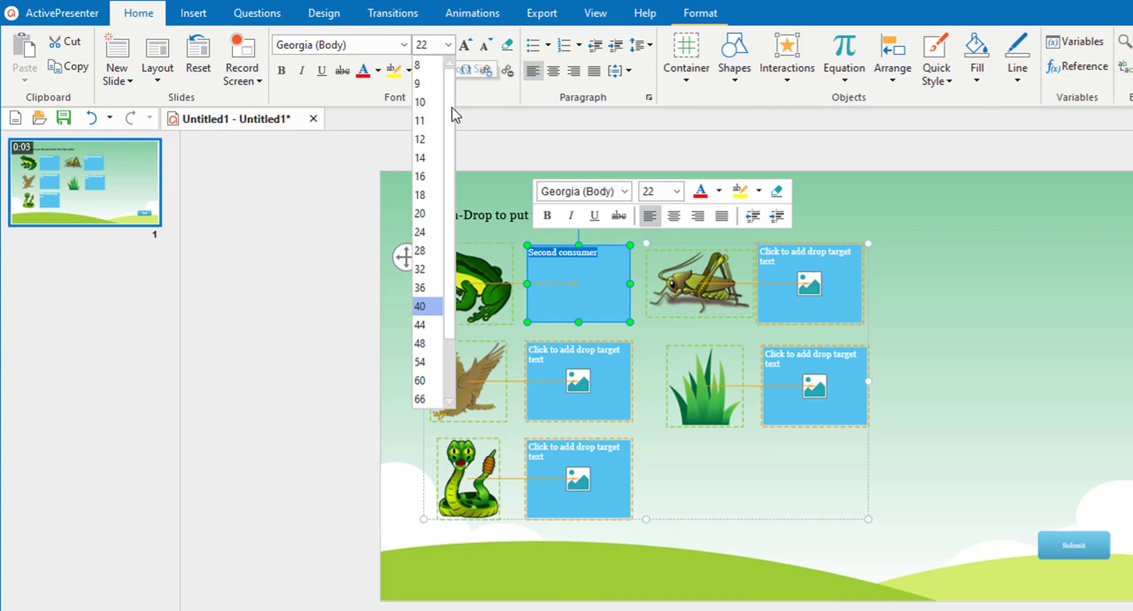
{"action": "left_click", "coordinate": [419, 306]}
{"action": "left_click", "coordinate": [554, 71]}
{"action": "left_click", "coordinate": [619, 71]}
{"action": "left_click", "coordinate": [622, 119]}
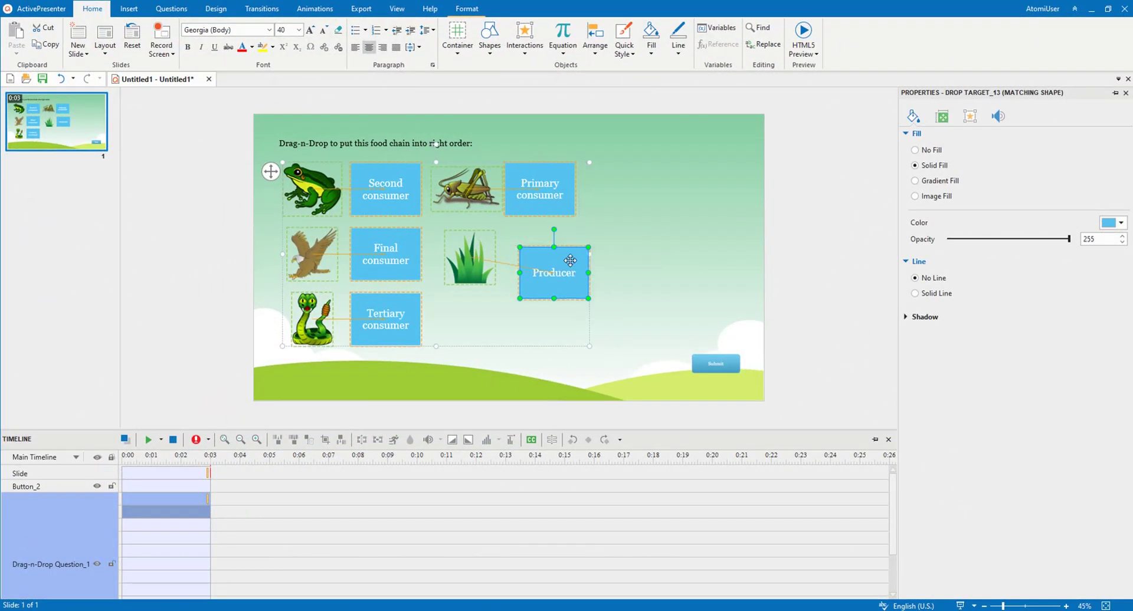
Shuffle the Producer and consumer boxes rightward and move the grass and grasshopper pictures left
{"action": "left_click_drag", "start_coordinate": [570, 260], "coordinate": [600, 328]}
{"action": "left_click_drag", "start_coordinate": [410, 234], "coordinate": [709, 242]}
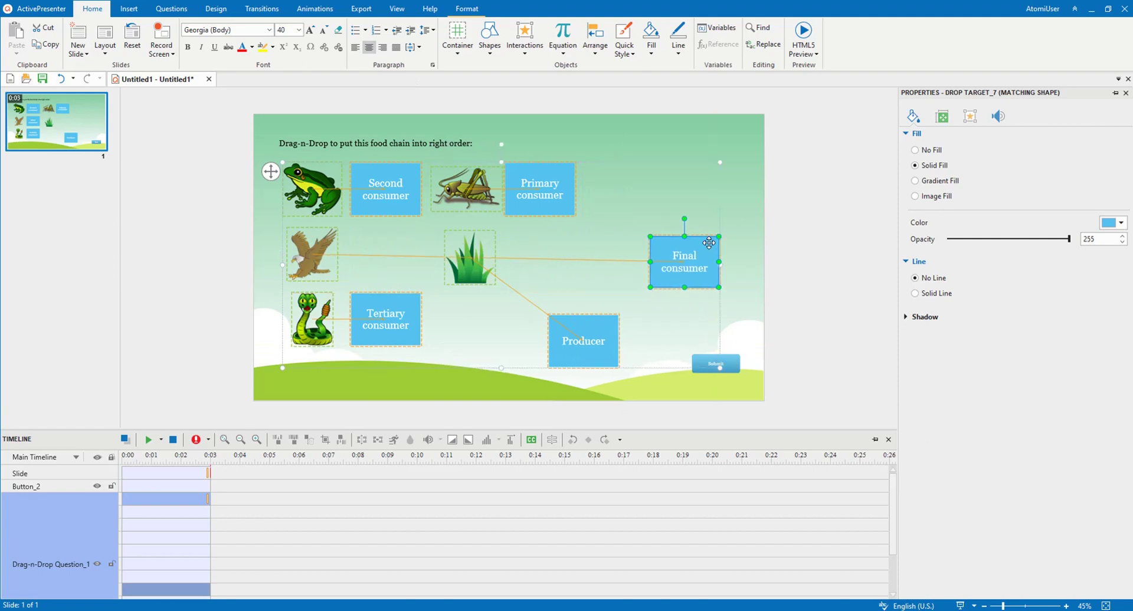
{"action": "left_click_drag", "start_coordinate": [386, 316], "coordinate": [638, 180]}
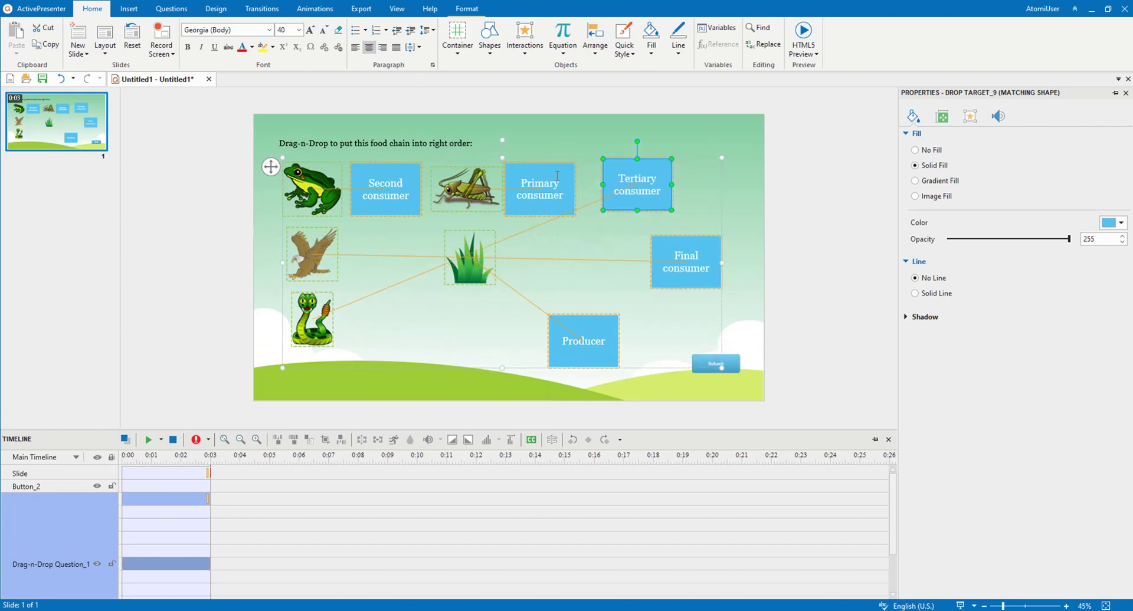
{"action": "left_click_drag", "start_coordinate": [558, 176], "coordinate": [512, 260]}
{"action": "left_click_drag", "start_coordinate": [454, 241], "coordinate": [370, 238]}
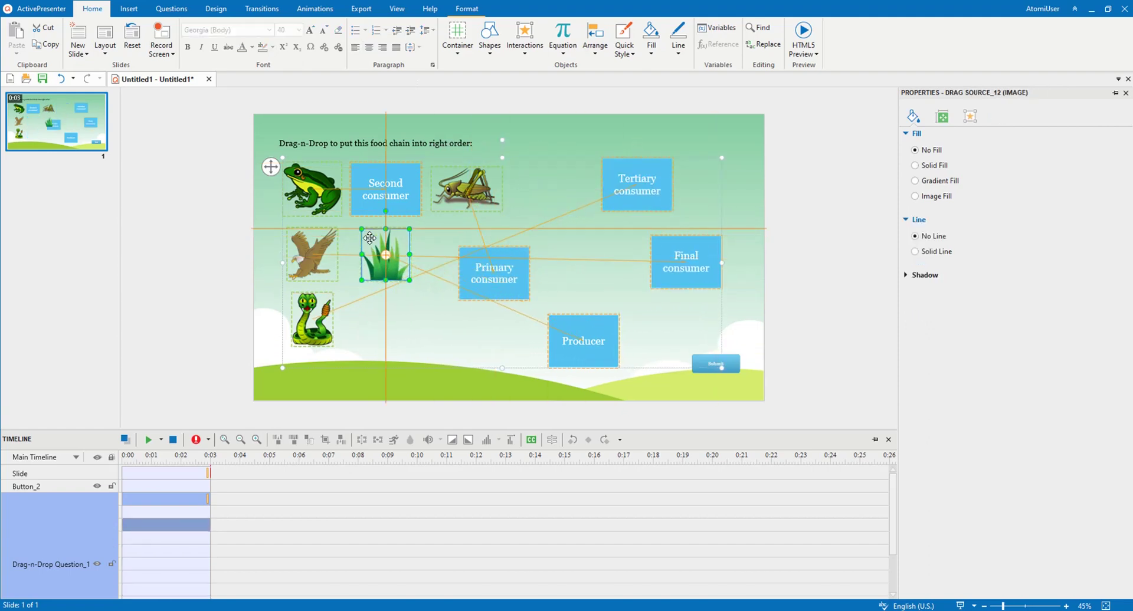
{"action": "left_click_drag", "start_coordinate": [385, 184], "coordinate": [533, 179]}
{"action": "left_click_drag", "start_coordinate": [431, 174], "coordinate": [367, 173]}
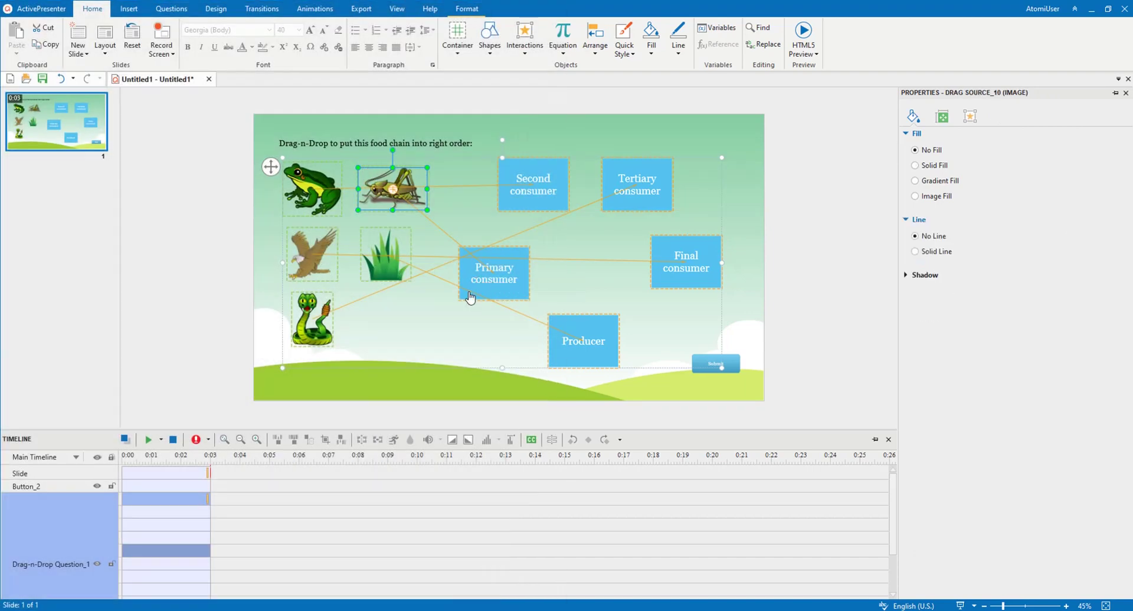
Mark Drag Source_12 as correct in the Primary consumer target's Accept List
{"action": "left_click", "coordinate": [466, 296]}
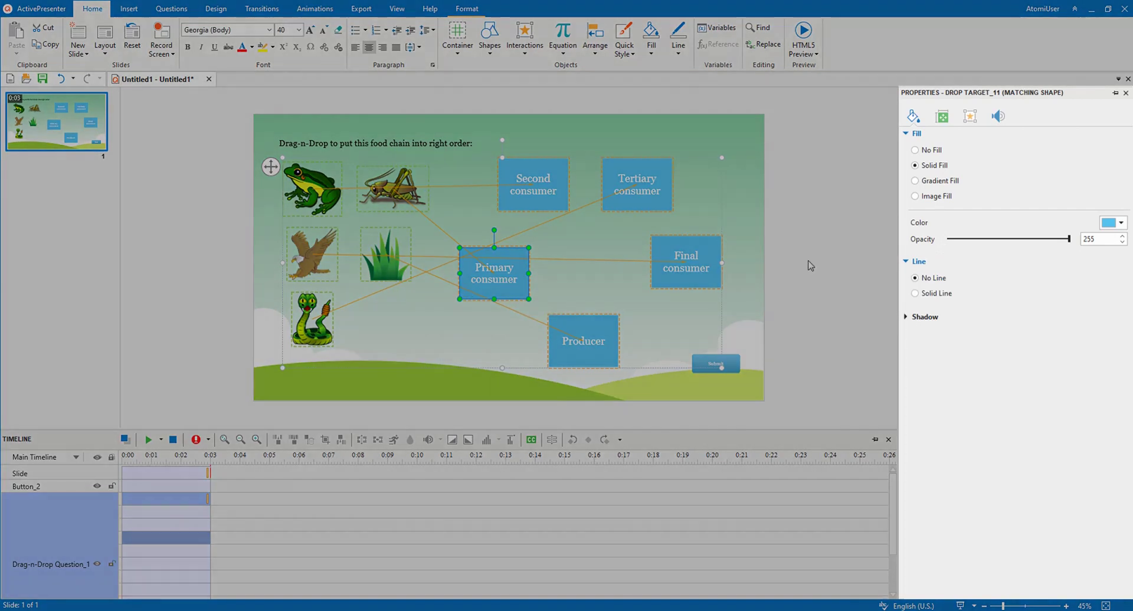
{"action": "left_click", "coordinate": [970, 117]}
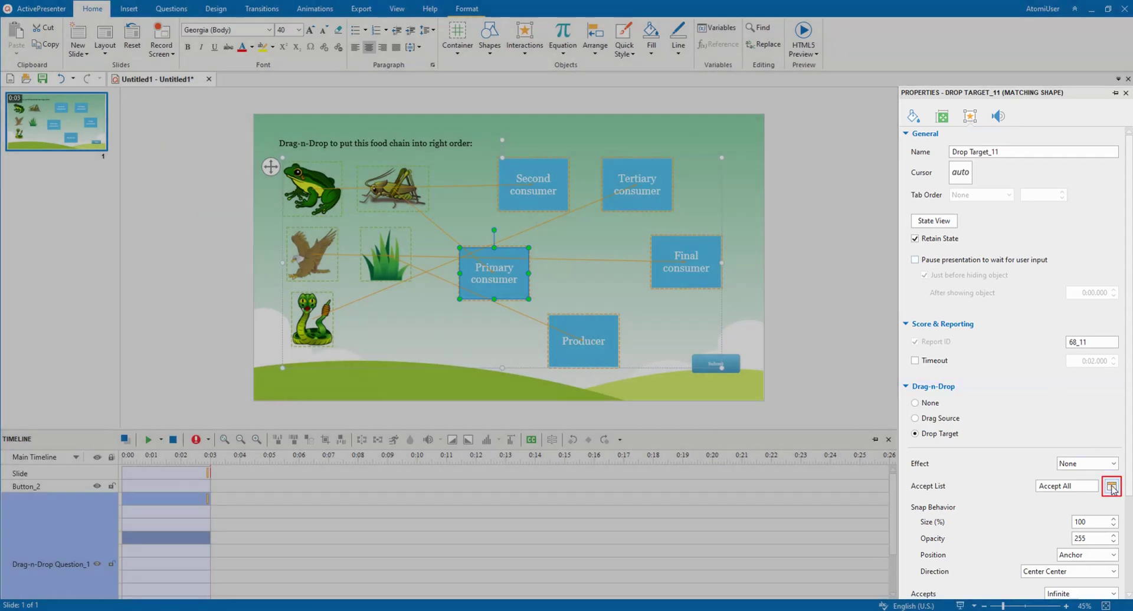
{"action": "left_click", "coordinate": [1111, 486]}
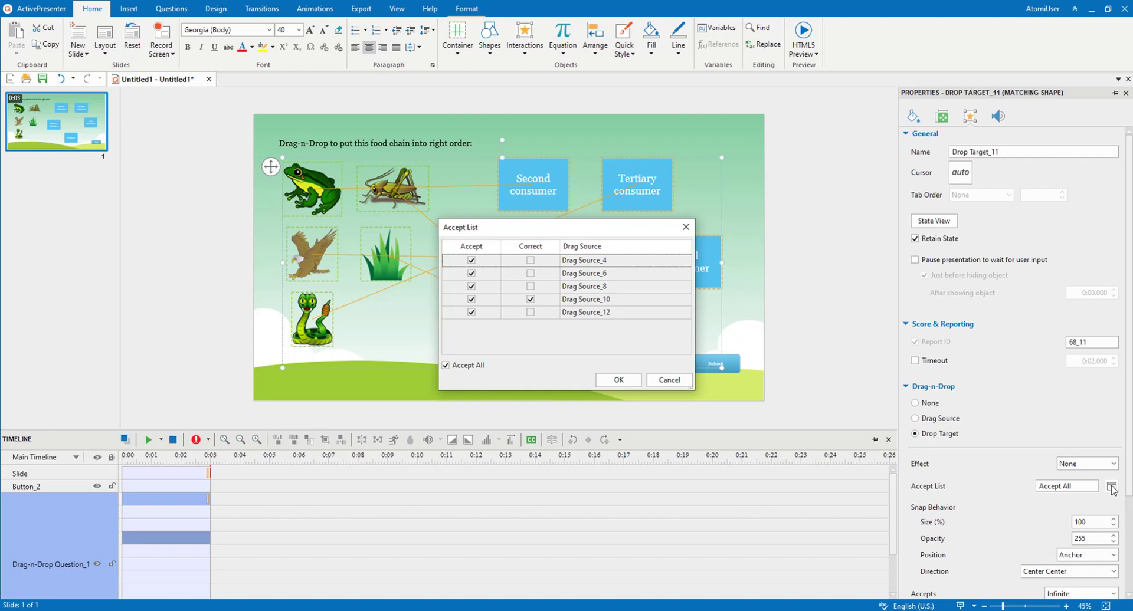
{"action": "left_click", "coordinate": [530, 313]}
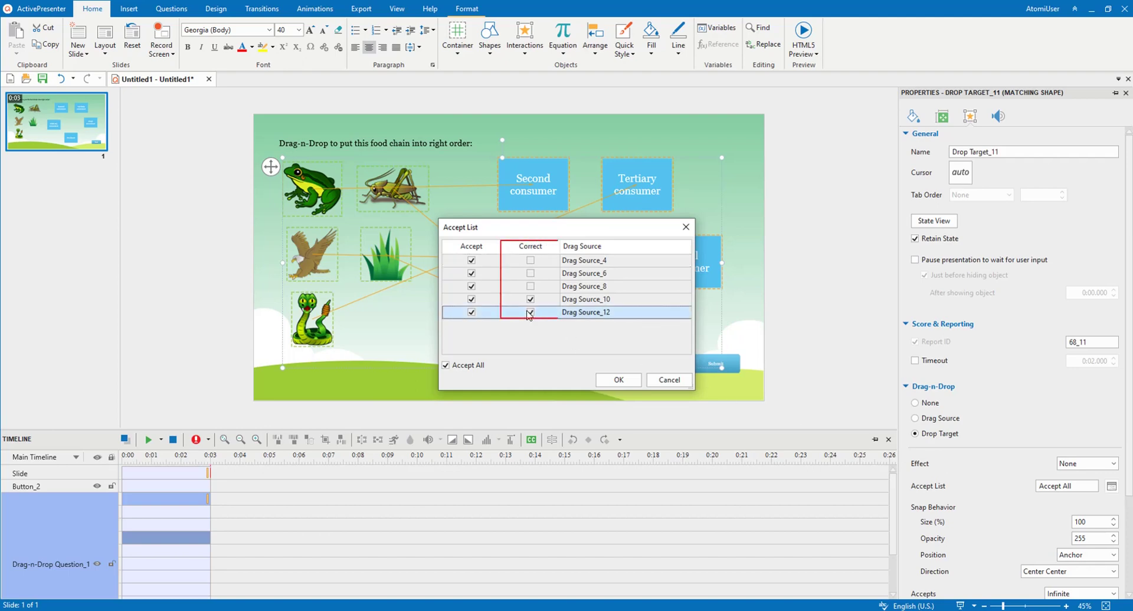
{"action": "left_click", "coordinate": [616, 381]}
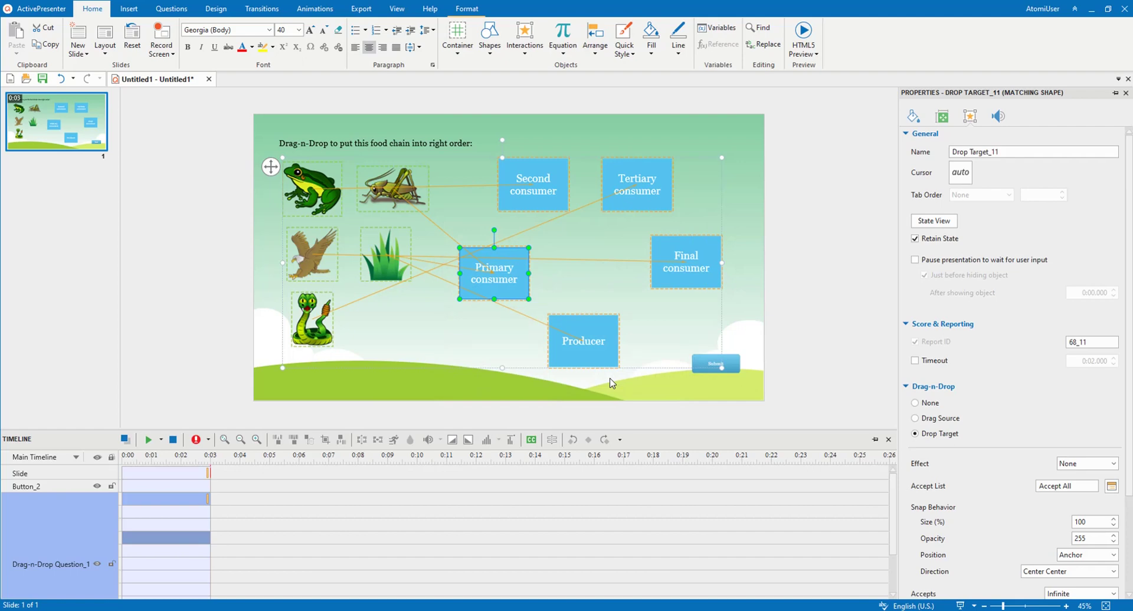
{"action": "left_click", "coordinate": [430, 267]}
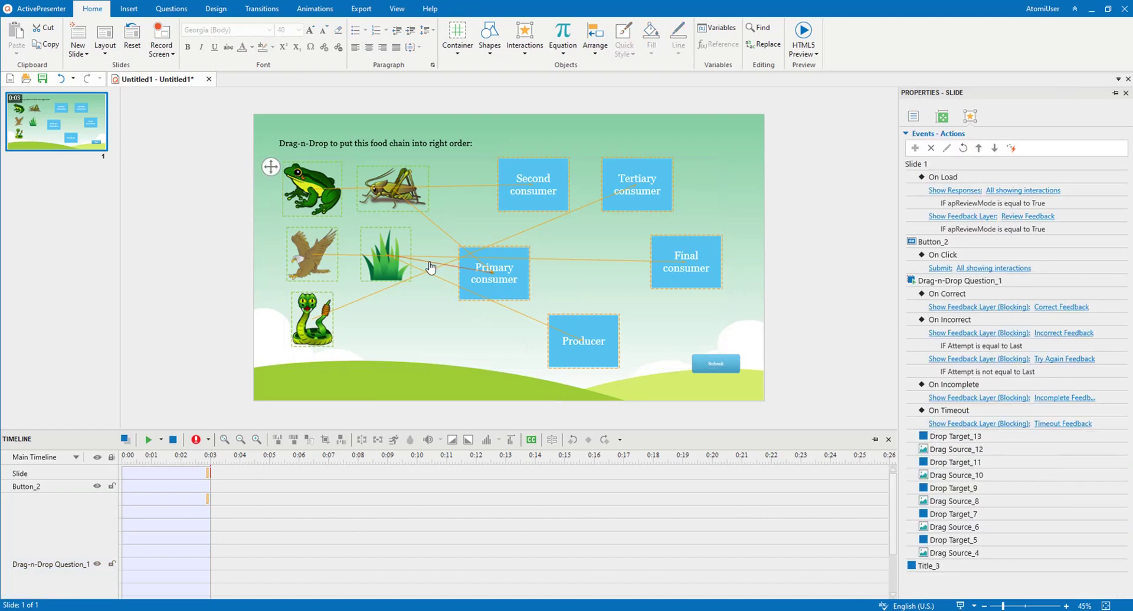
{"action": "right_click", "coordinate": [430, 267]}
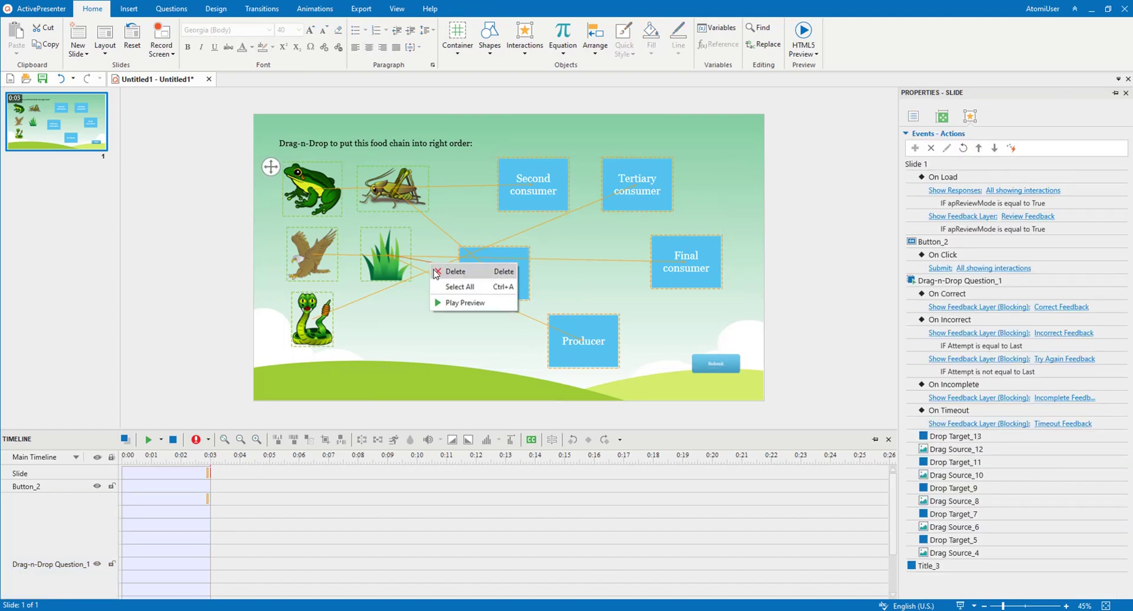
{"action": "left_click", "coordinate": [435, 272]}
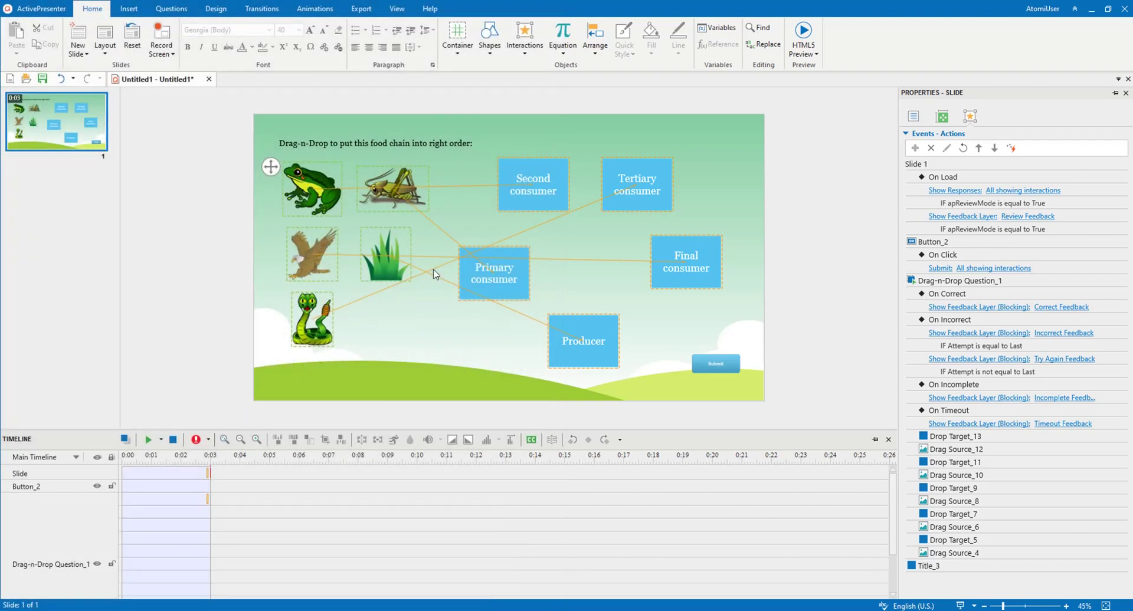
Set the drag-and-drop question's Points to Partial
{"action": "left_click", "coordinate": [459, 268]}
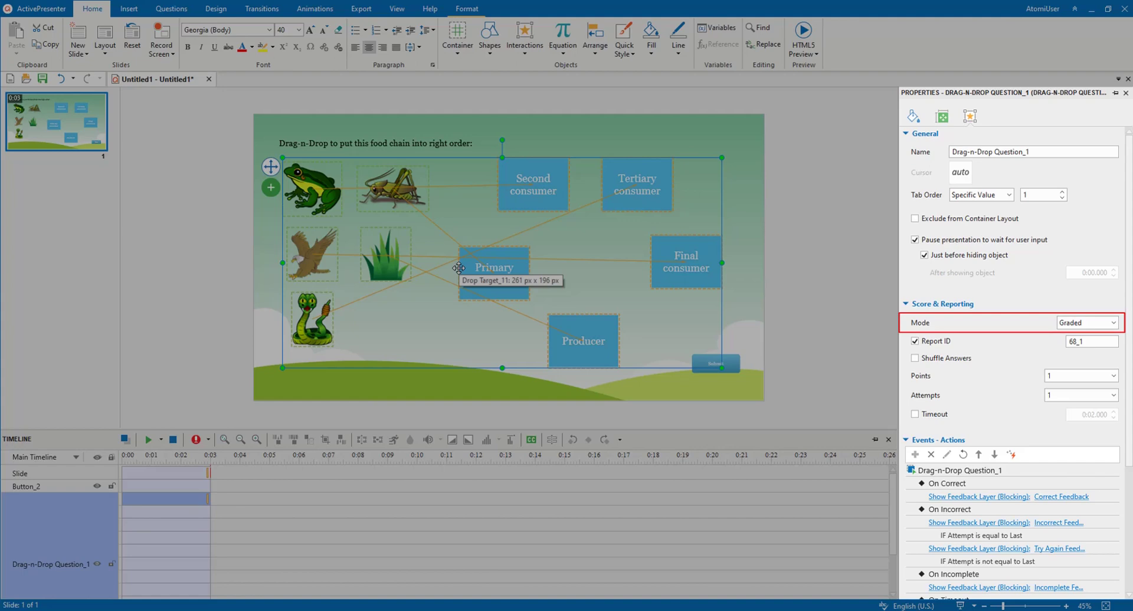
{"action": "left_click", "coordinate": [1113, 380]}
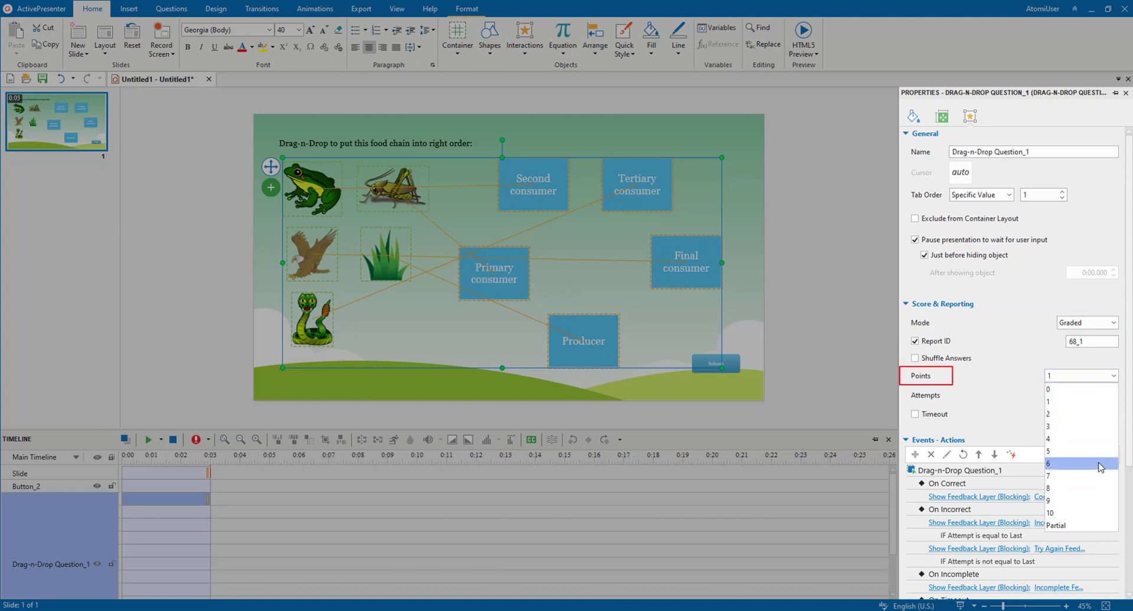
{"action": "left_click", "coordinate": [1082, 525]}
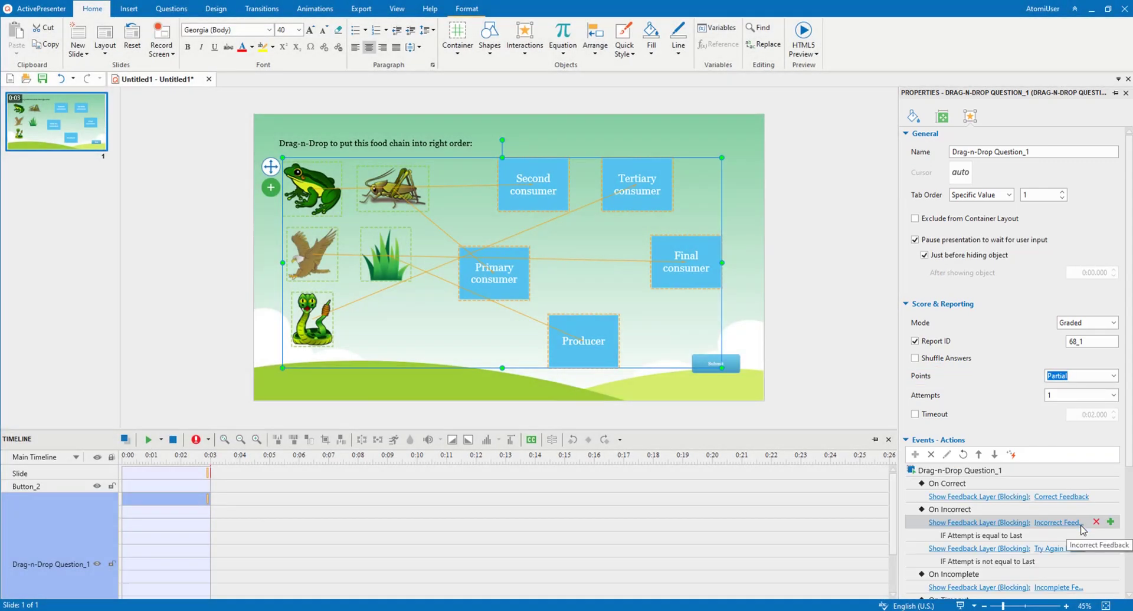
Give Drag Source_12 2 points in the Producer target's Accept List
{"action": "left_click", "coordinate": [597, 330]}
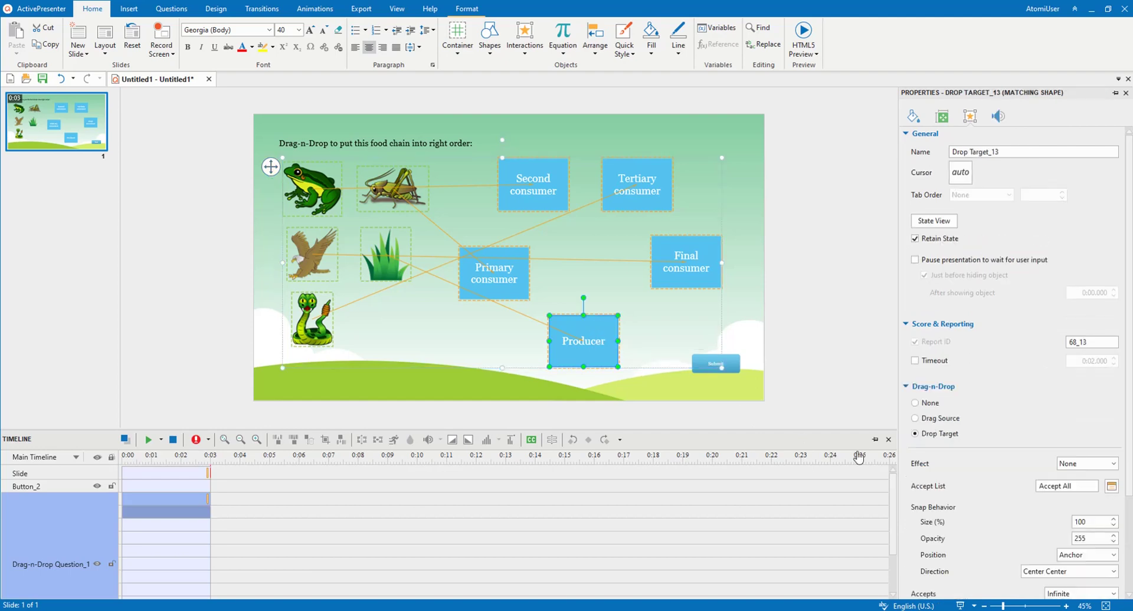
{"action": "left_click", "coordinate": [1112, 486]}
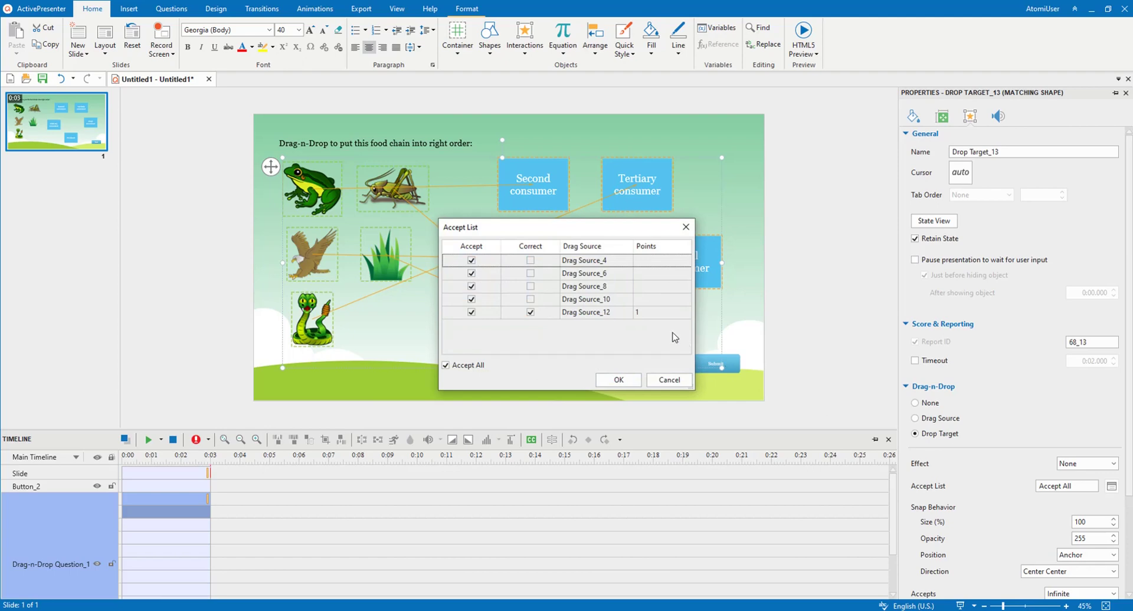
{"action": "left_click", "coordinate": [651, 310]}
{"action": "type", "text": "2"}
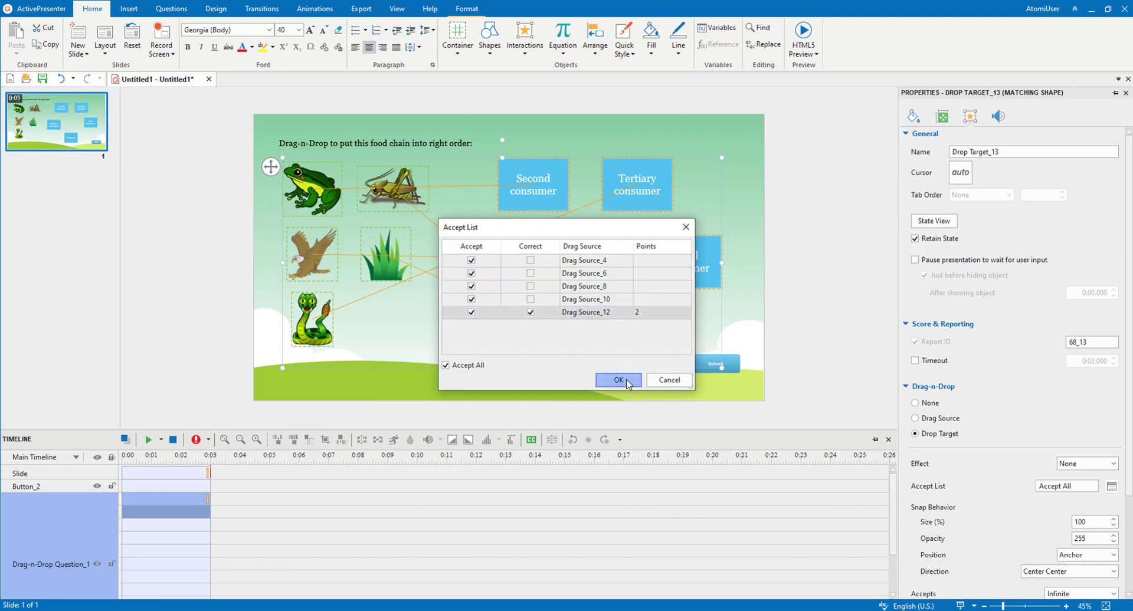
{"action": "left_click", "coordinate": [619, 380]}
{"action": "left_click", "coordinate": [629, 358]}
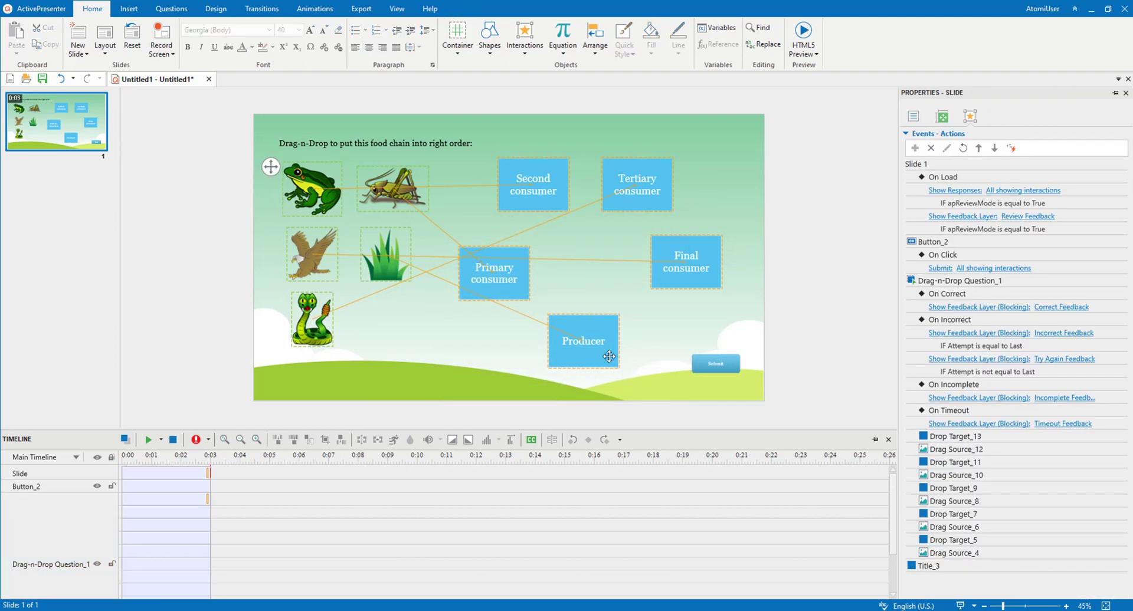
Set the question to 2 attempts, leaving Timeout switched off
{"action": "left_click", "coordinate": [609, 356]}
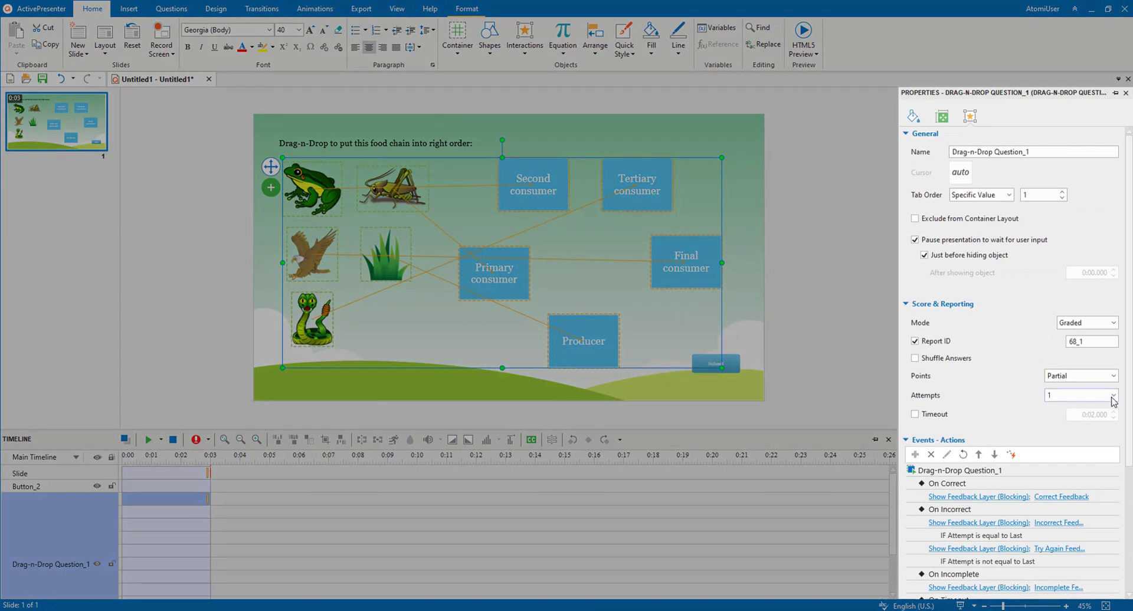
{"action": "left_click", "coordinate": [1113, 395]}
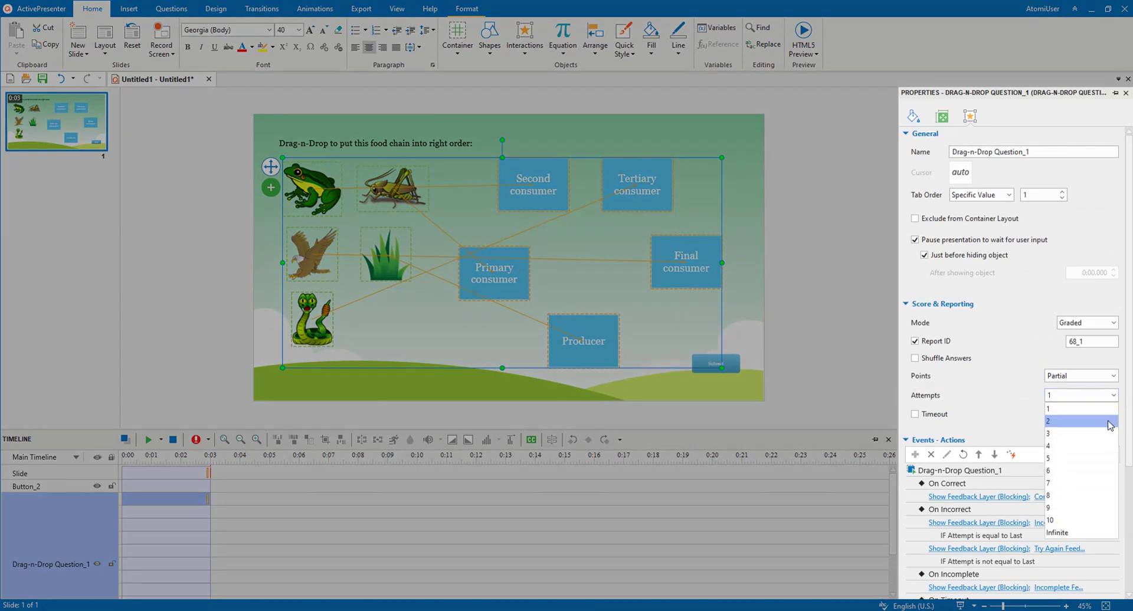
{"action": "left_click", "coordinate": [1068, 421]}
{"action": "left_click", "coordinate": [915, 414]}
{"action": "left_click", "coordinate": [915, 415]}
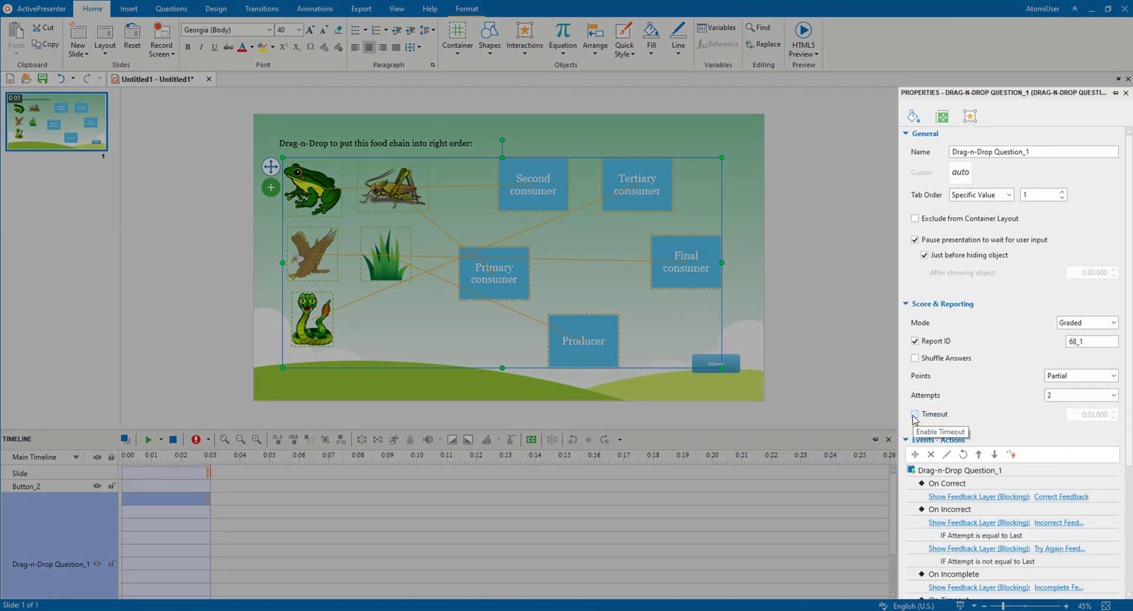
{"action": "scroll", "coordinate": [1120, 513], "scroll_direction": "down", "scroll_amount": 5}
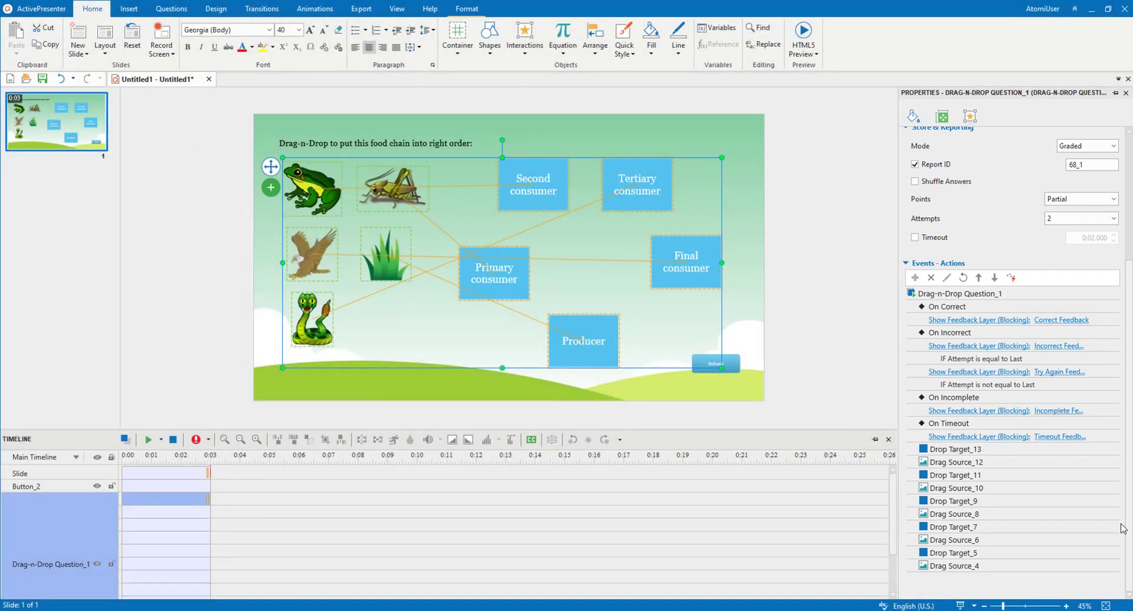
Hide the Drag-n-Drop link lines in the View tab and arm a Line shape
{"action": "left_click", "coordinate": [397, 8]}
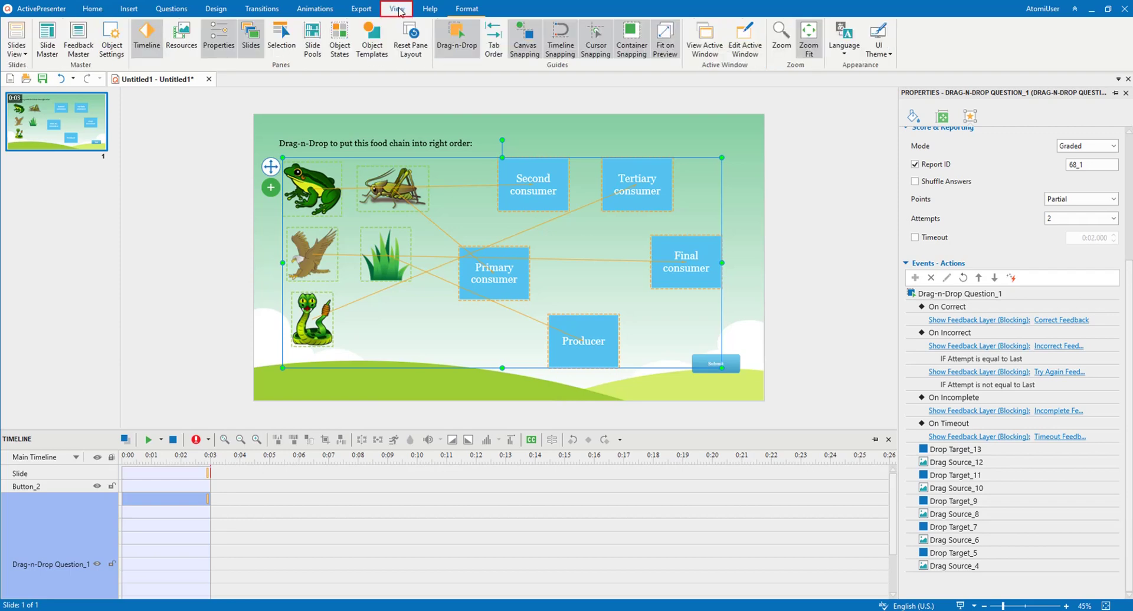
{"action": "left_click", "coordinate": [457, 47]}
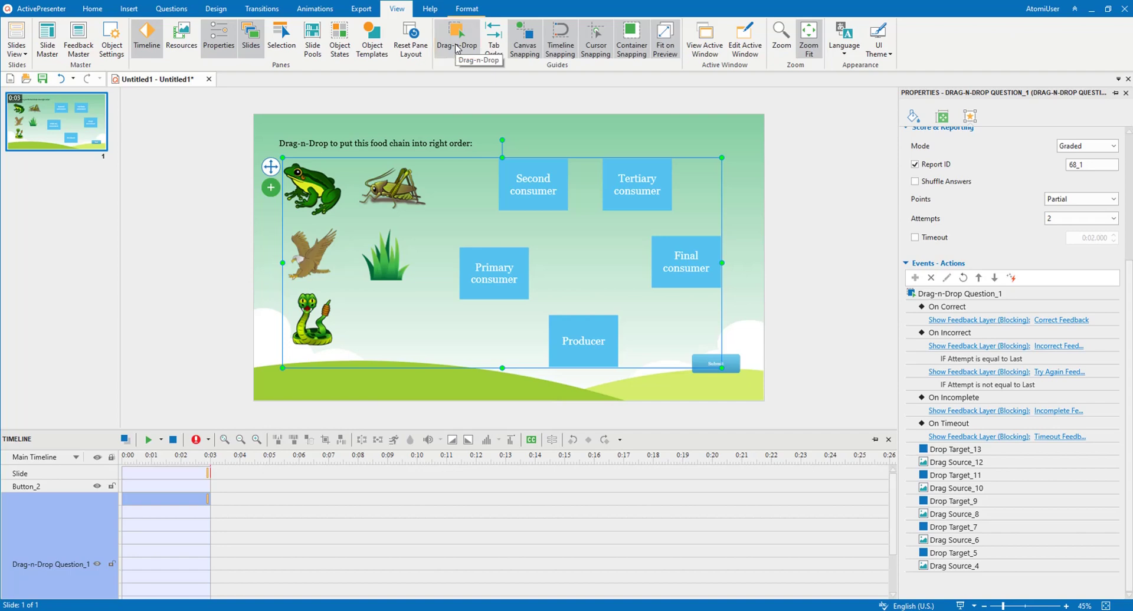
{"action": "left_click", "coordinate": [490, 35]}
{"action": "left_click", "coordinate": [495, 68]}
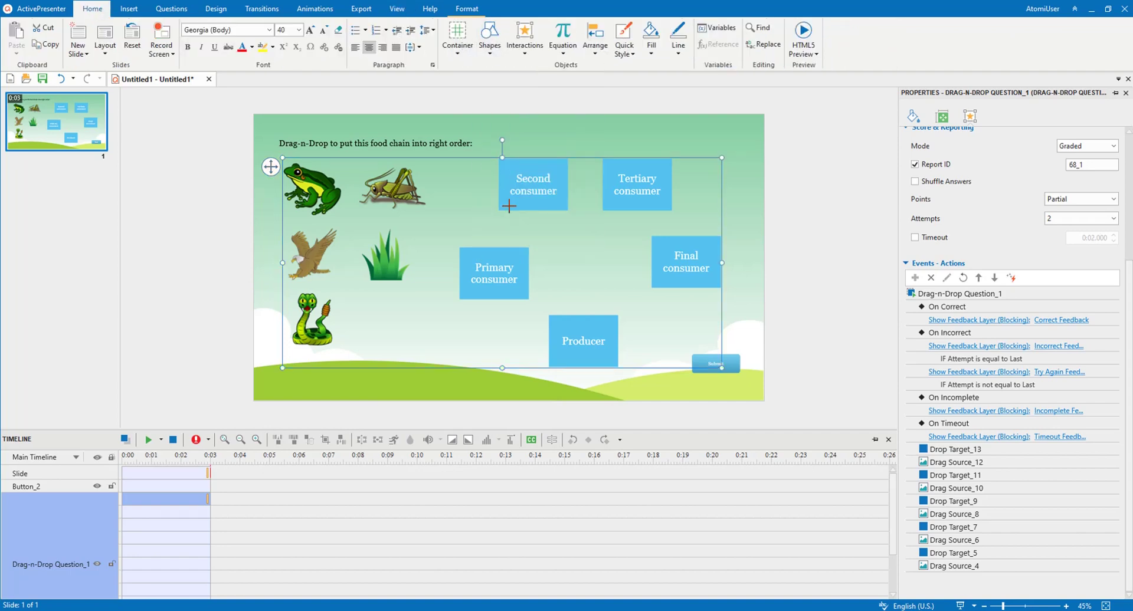